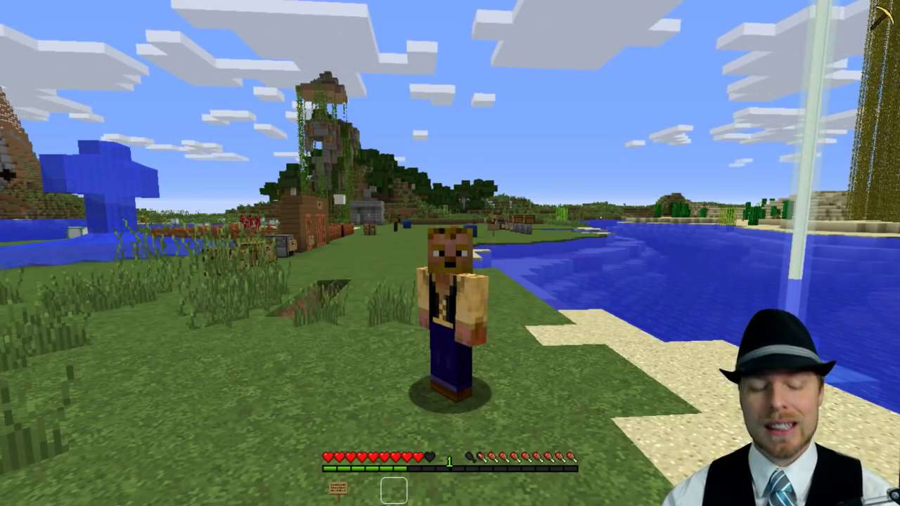
Walk along the riverbank and run /coupons in chat to show the plugin's command help
key("w")
key("w")
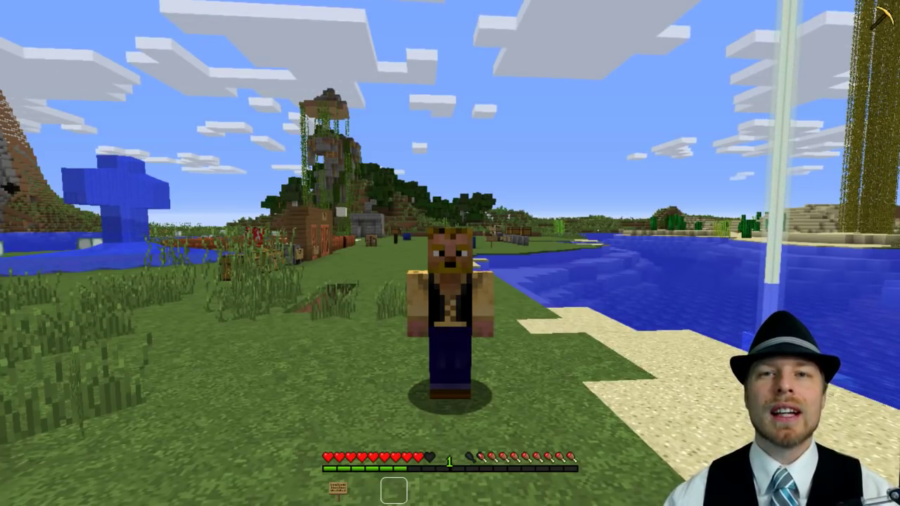
key("d")
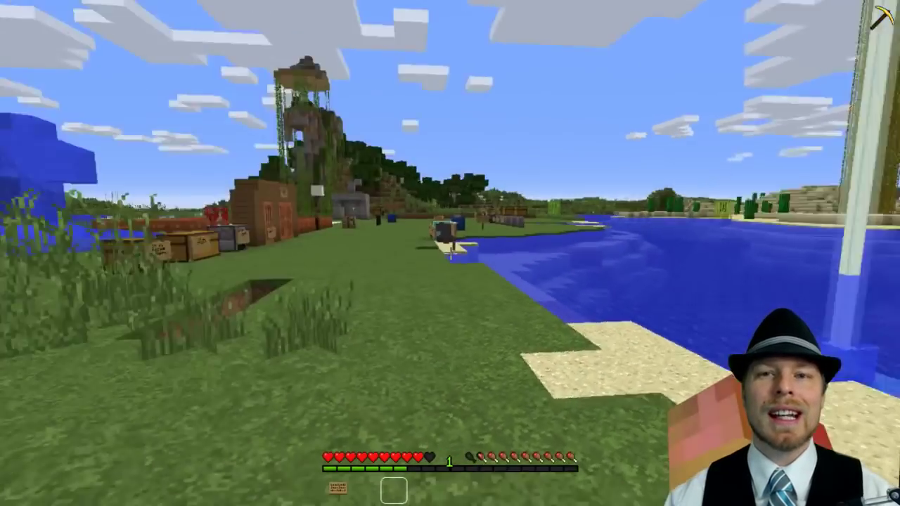
key("slash")
type("coup ")
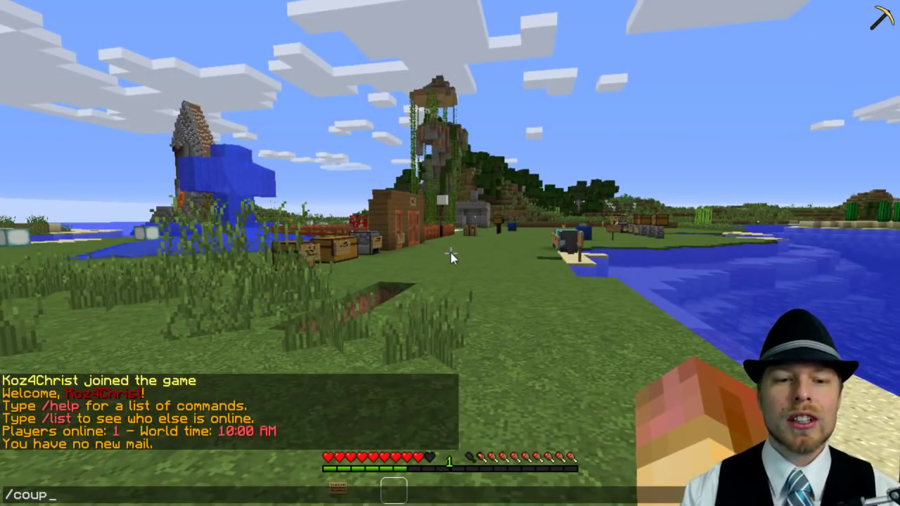
type("ns")
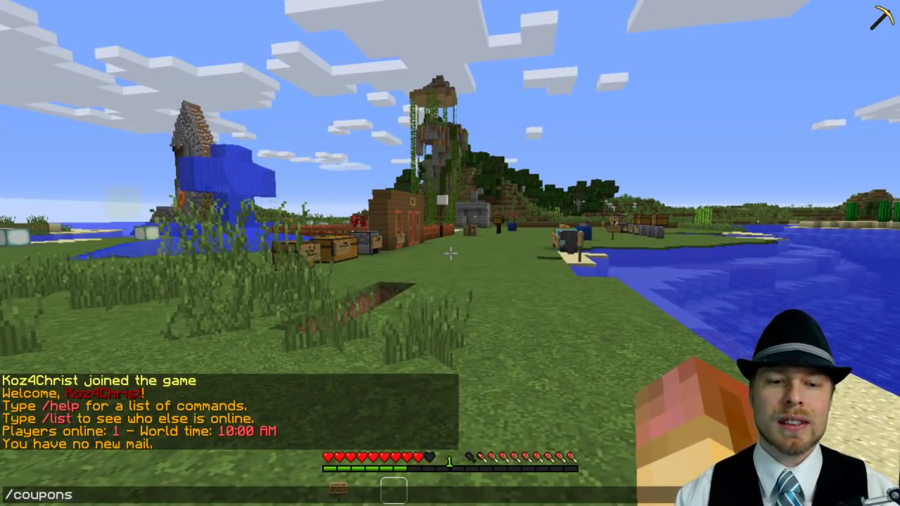
key("Return")
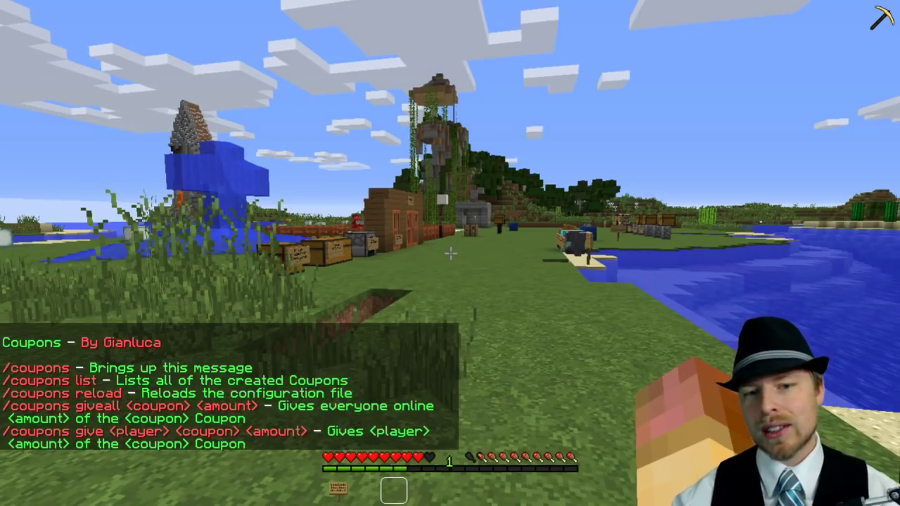
Run /coupons list to show the single 'example' coupon, then walk toward the chests
key("t")
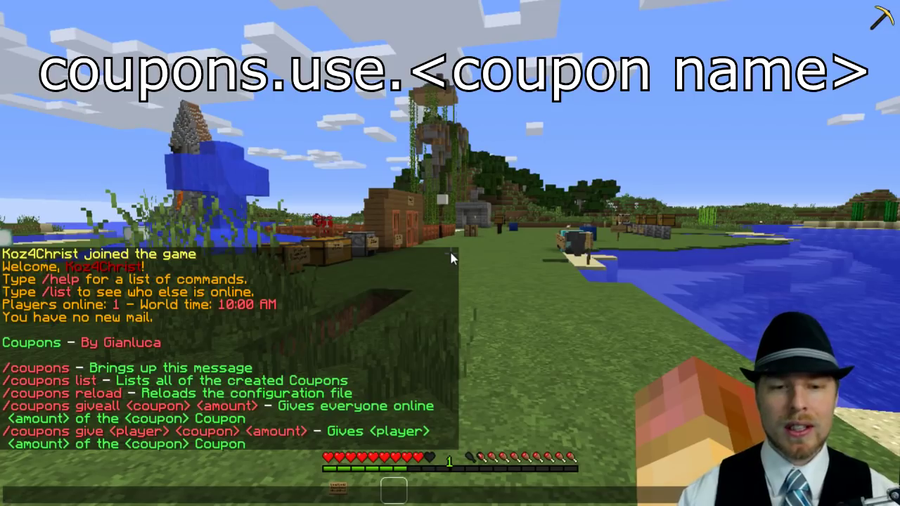
type("/coupons list")
key("Return")
key("t")
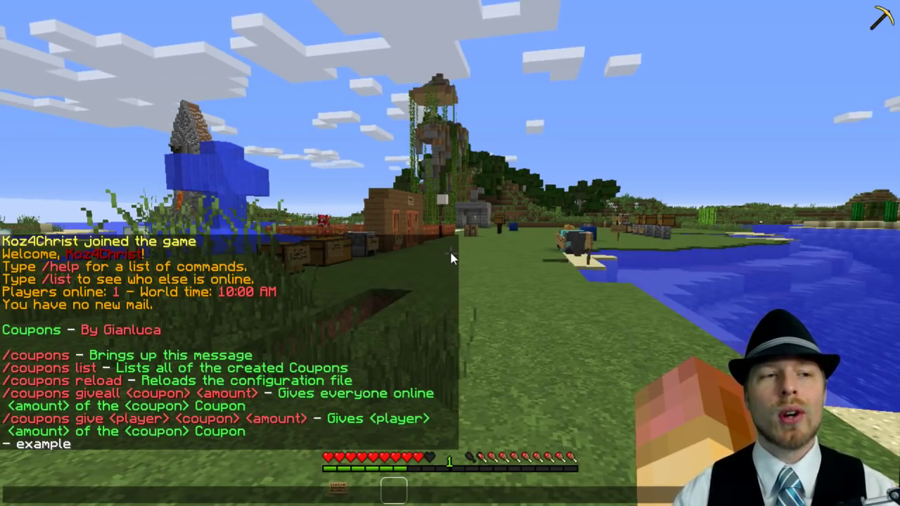
key("Escape")
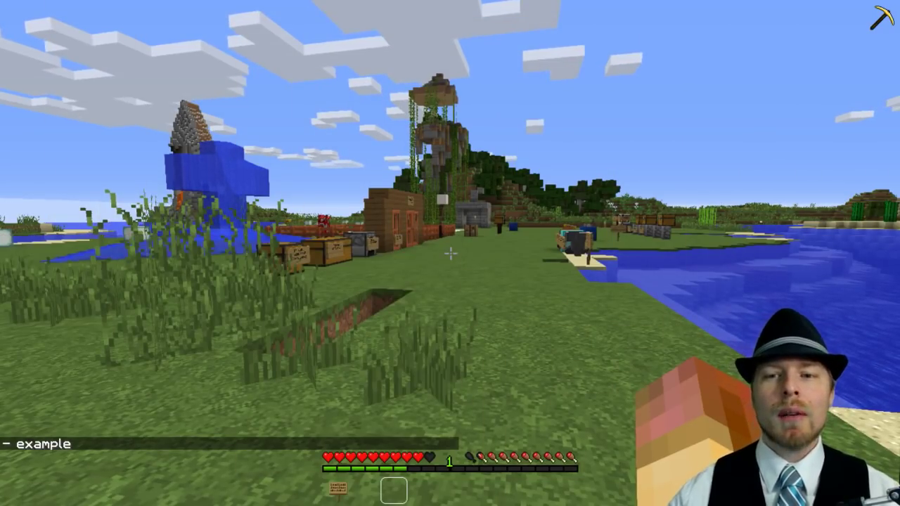
key("w")
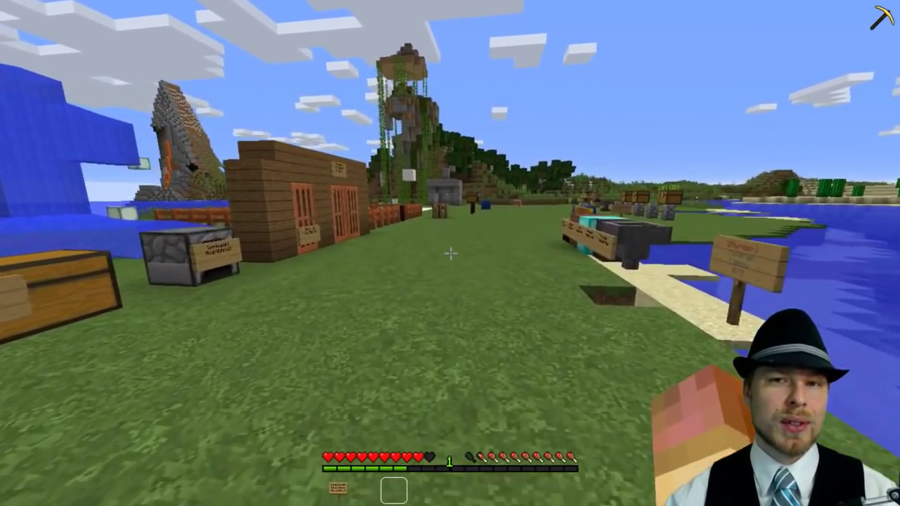
key("w")
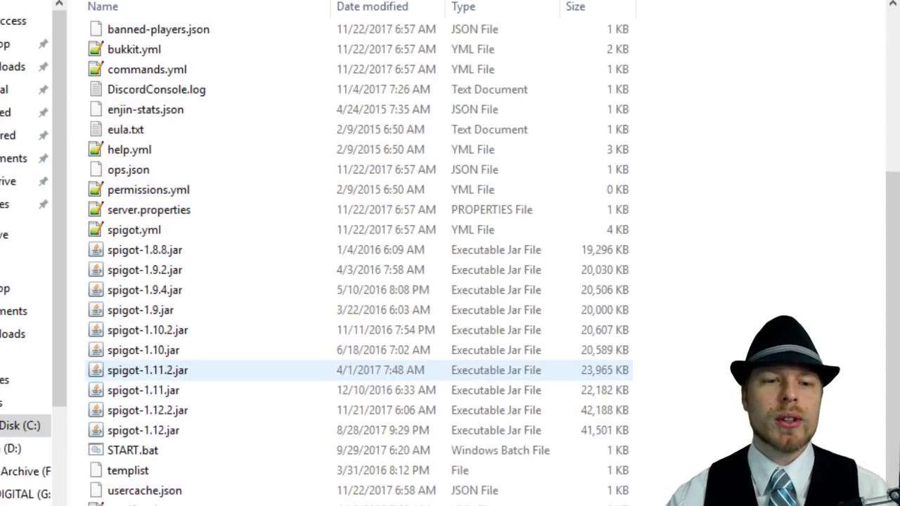
Go into the server's plugins\Coupons folder and open config.yml in Notepad++
left_click(179, 369)
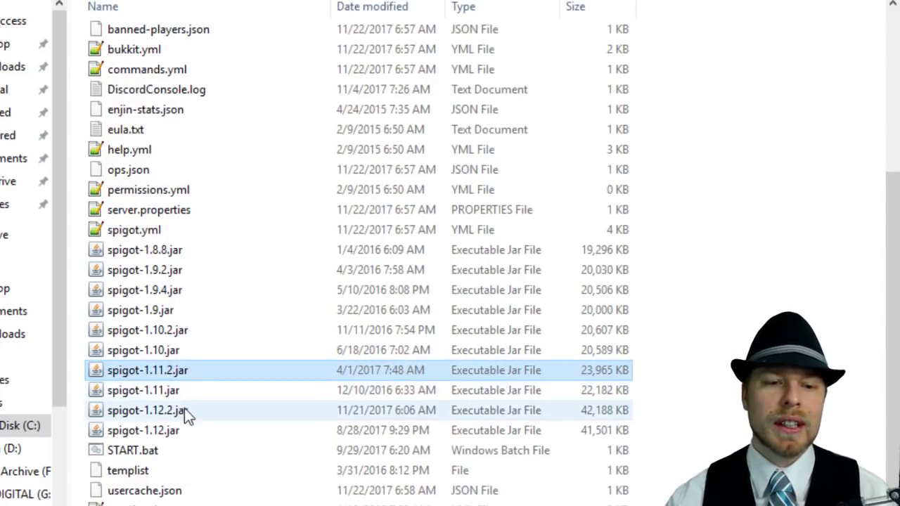
left_click(183, 411)
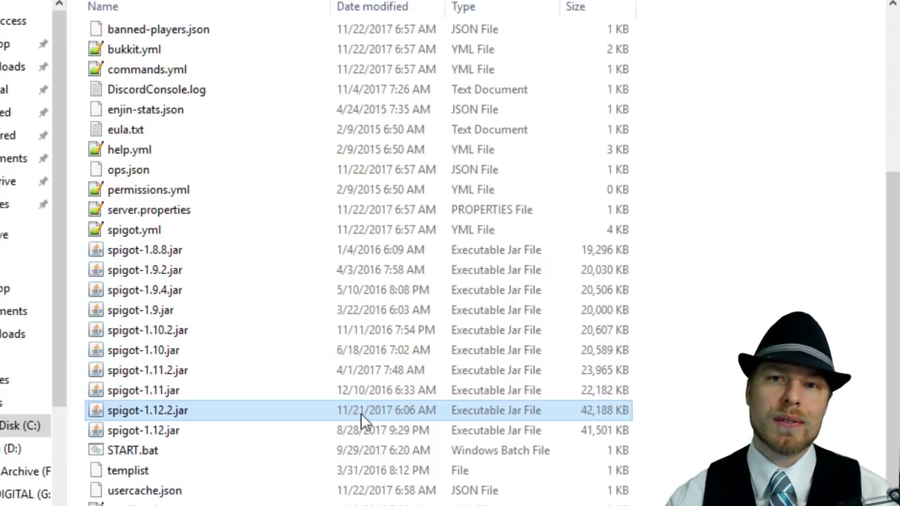
scroll(195, 412, "up", 4)
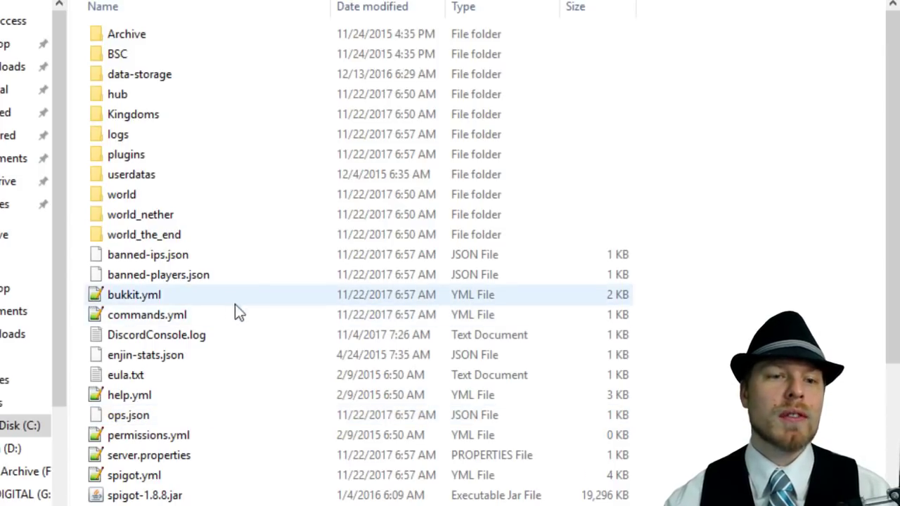
double_click(126, 155)
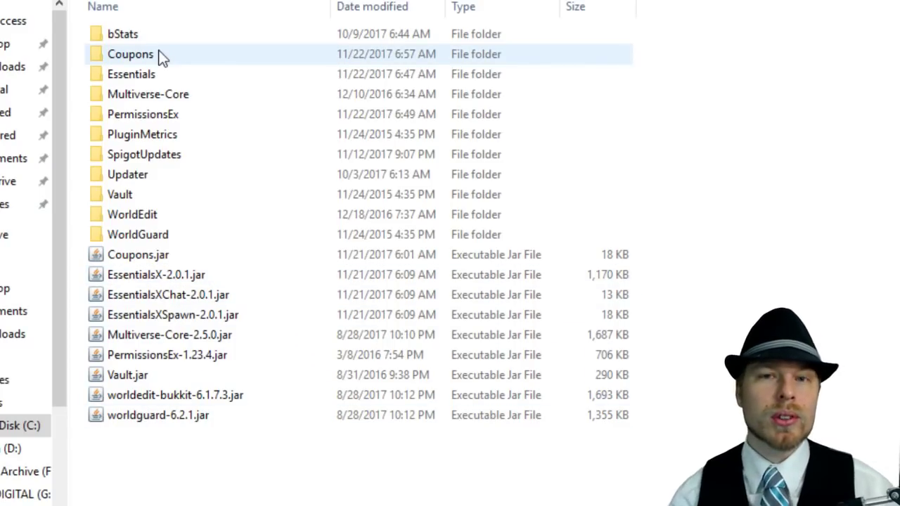
left_click(155, 59)
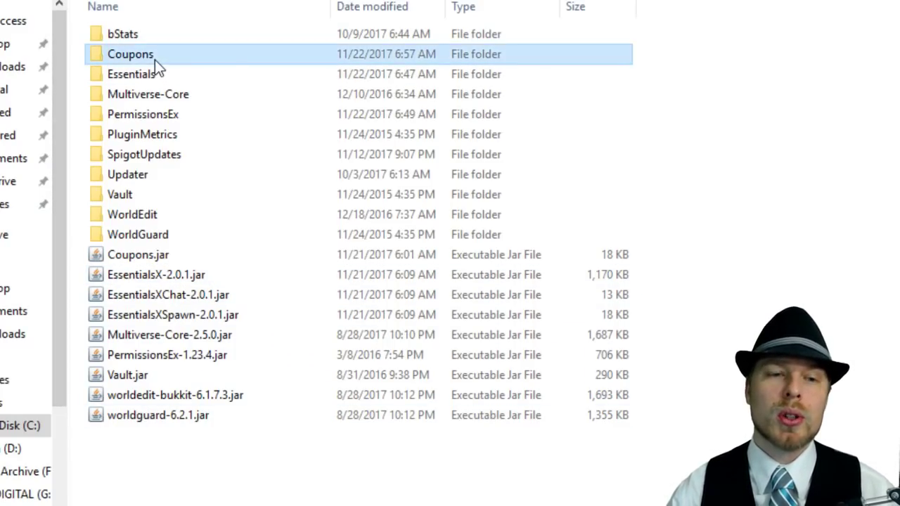
double_click(155, 60)
left_click(153, 40)
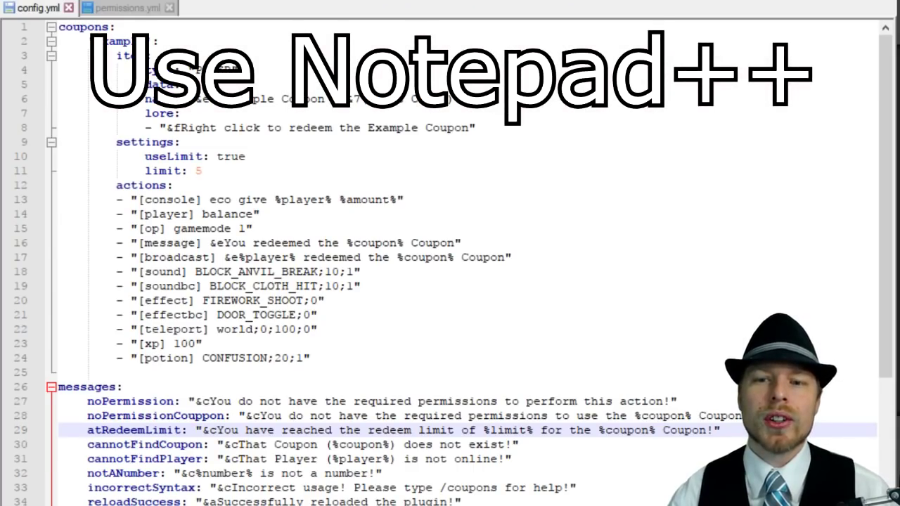
Copy the example coupon block and paste a duplicate below line 24
left_click_drag(49, 372, 46, 28)
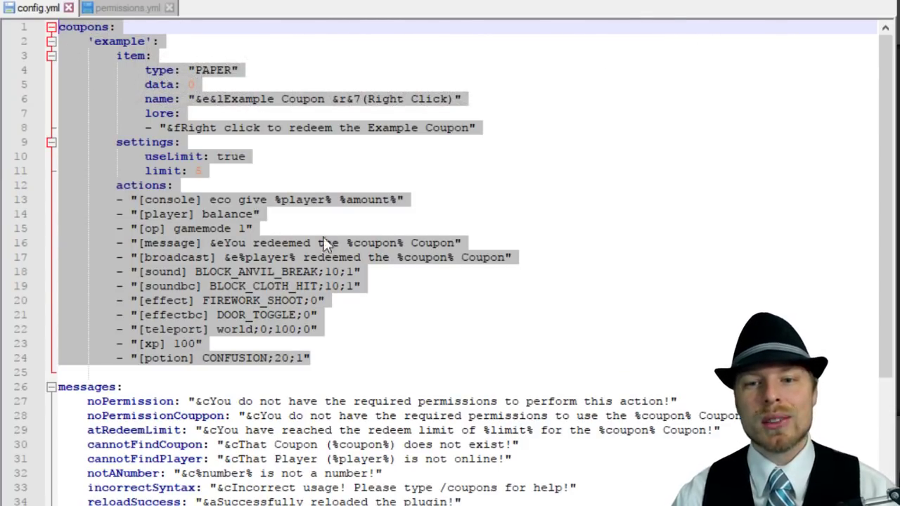
left_click(321, 357)
left_click_drag(321, 357, 6, 41)
key("ctrl+c")
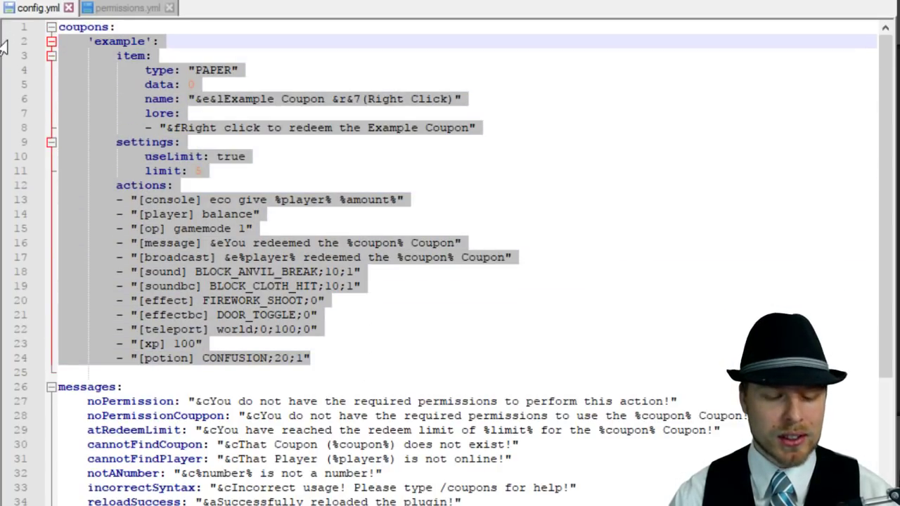
left_click(350, 360)
key("Return")
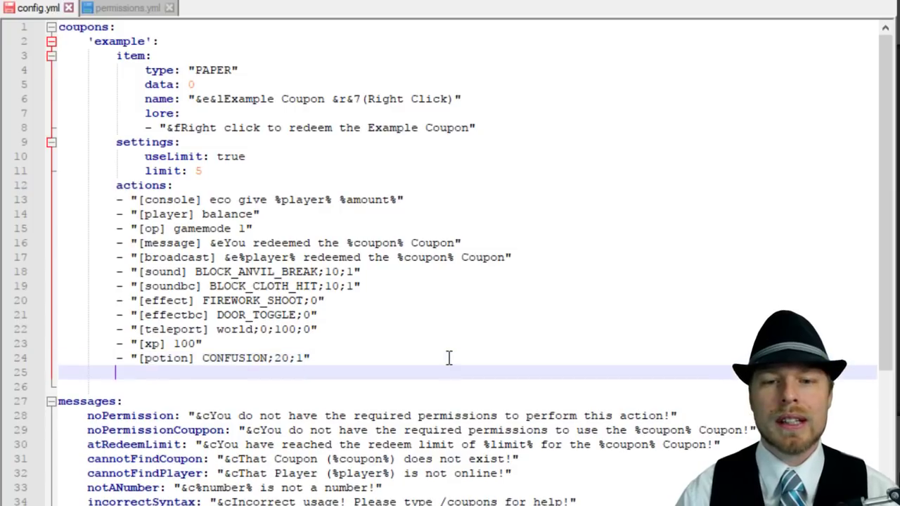
key("ctrl+v")
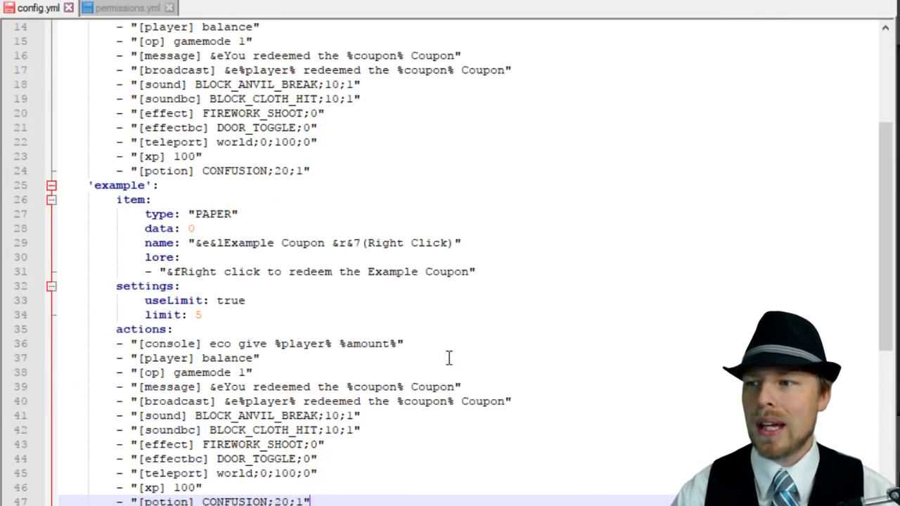
Rename the copy's key to 'tutorial' and its display name to Tutorial Coupon
scroll(449, 358, "down", 2)
left_click_drag(145, 99, 93, 98)
type("tutorial")
left_click_drag(273, 156, 225, 154)
type("Tutorial")
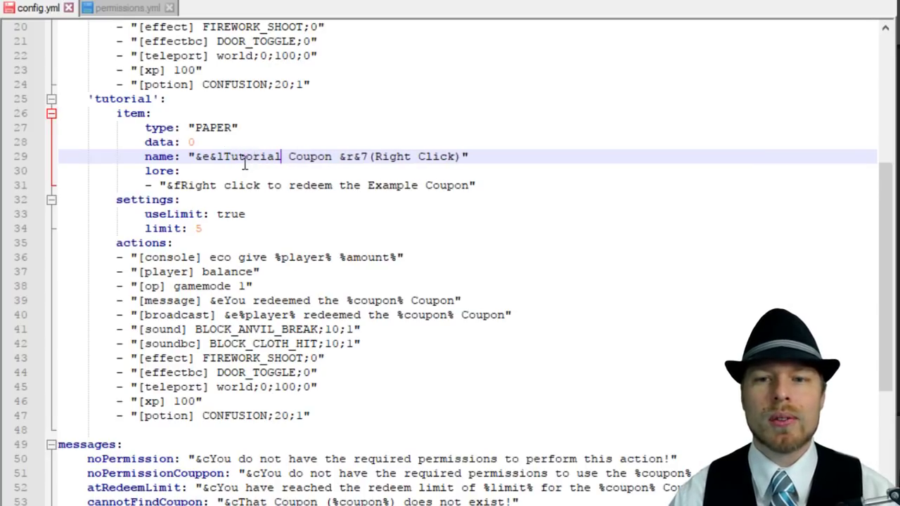
left_click_drag(239, 127, 150, 126)
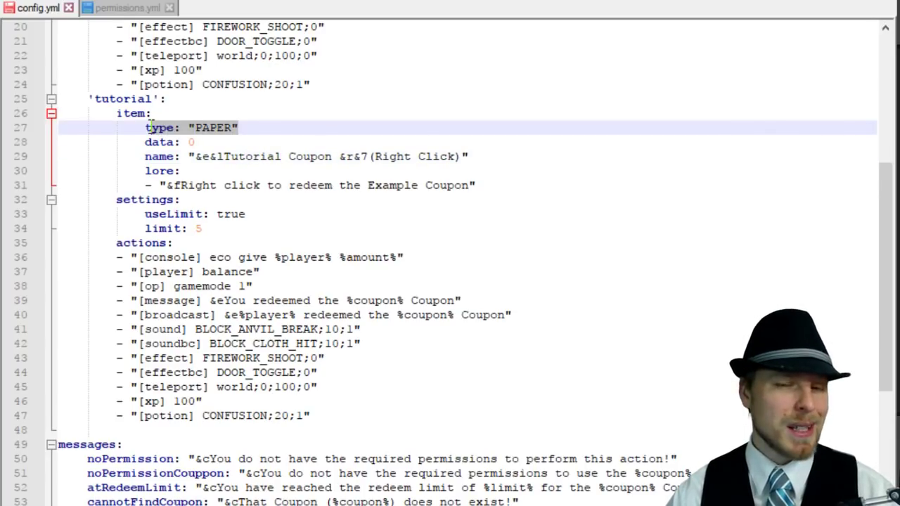
left_click(201, 141)
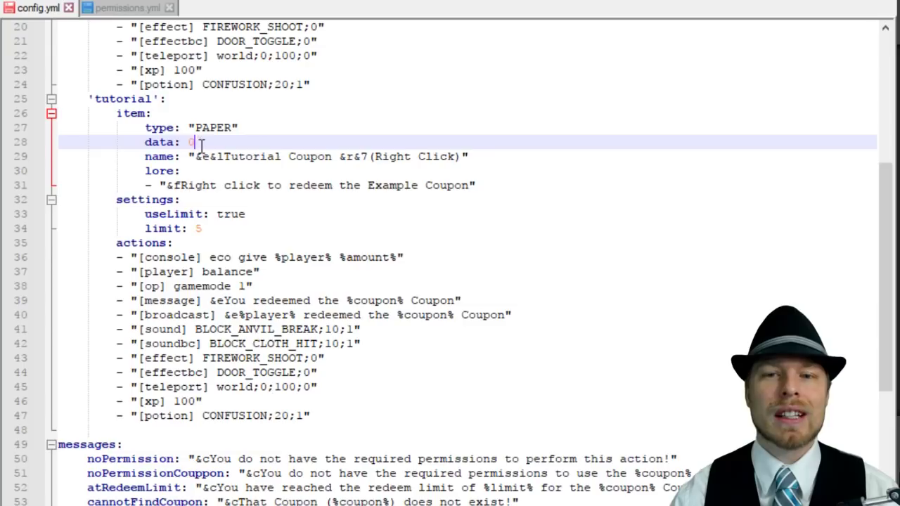
left_click_drag(418, 186, 368, 186)
Change the lore to Tutorial, set useLimit to false, and delete the limit: 5 line
type("Tutorial")
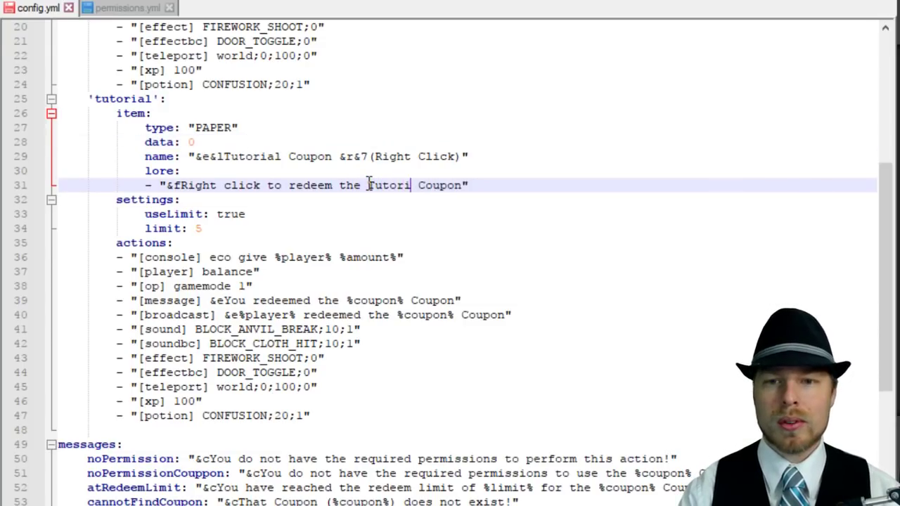
left_click(260, 213)
double_click(260, 213)
type("false")
key("Down")
key("shift+Home")
key("shift+Home")
key("shift+Home")
key("shift+Home")
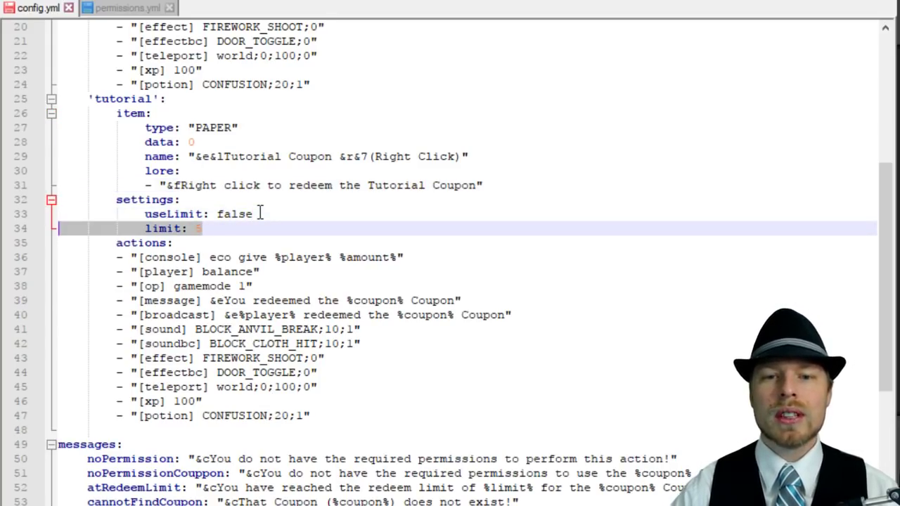
key("BackSpace")
key("BackSpace")
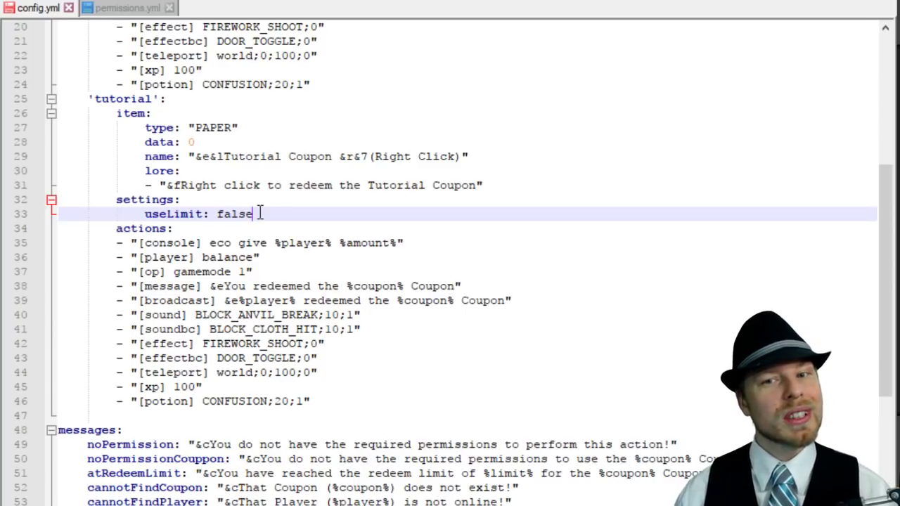
Replace %amount% with 100 in the '[console] eco give %player%' action
left_click(284, 259)
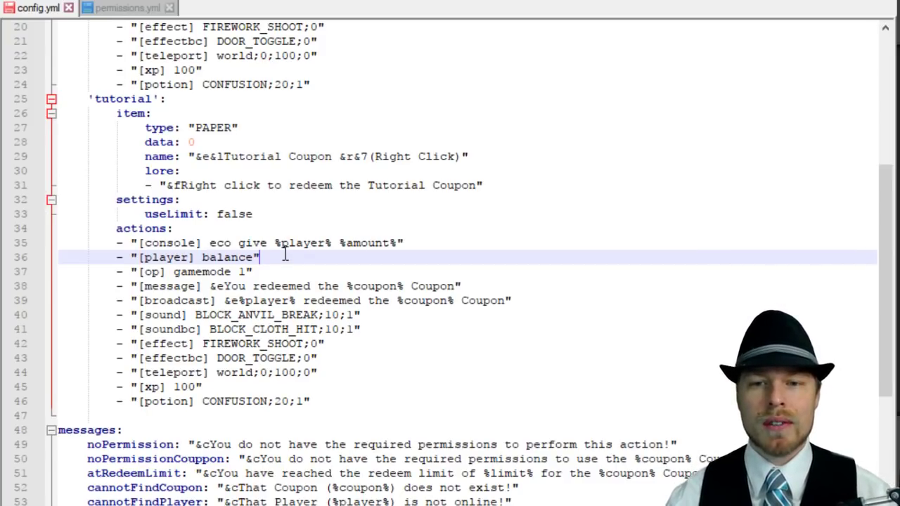
left_click(201, 229)
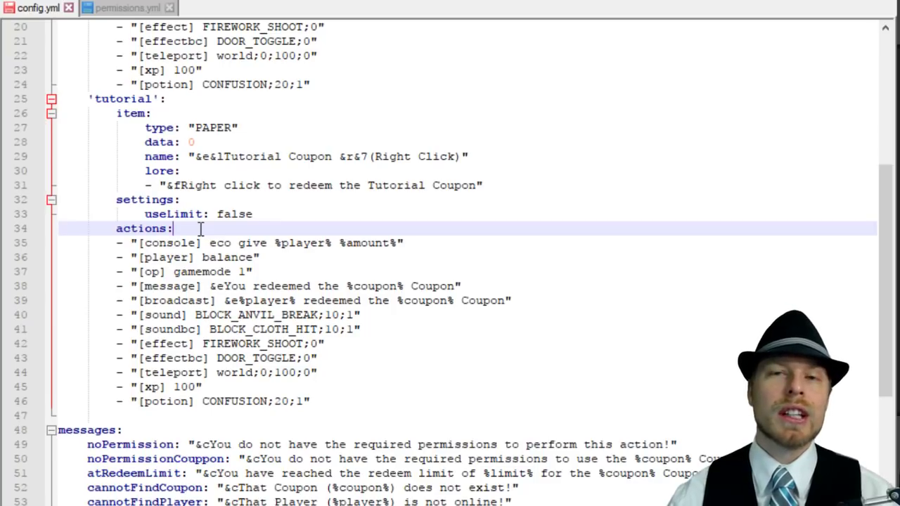
left_click(398, 242)
left_click_drag(398, 242, 340, 242)
type("100")
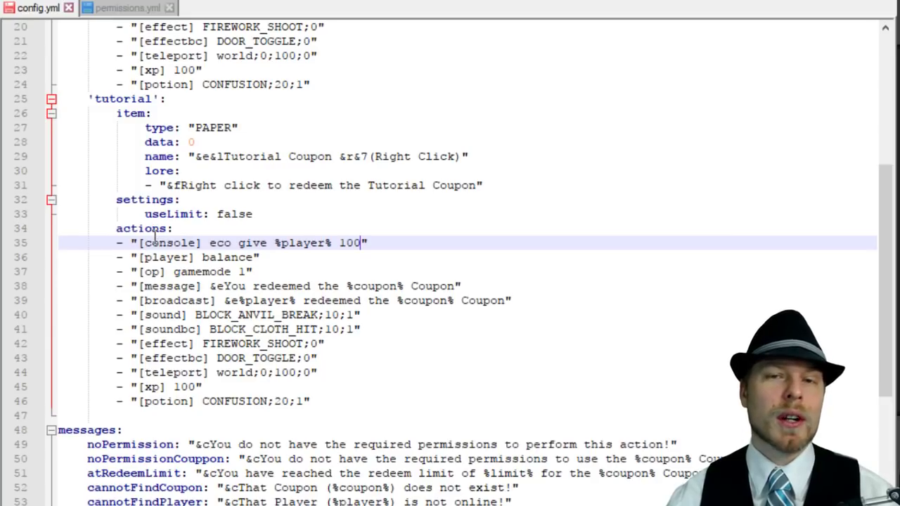
left_click_drag(140, 243, 296, 243)
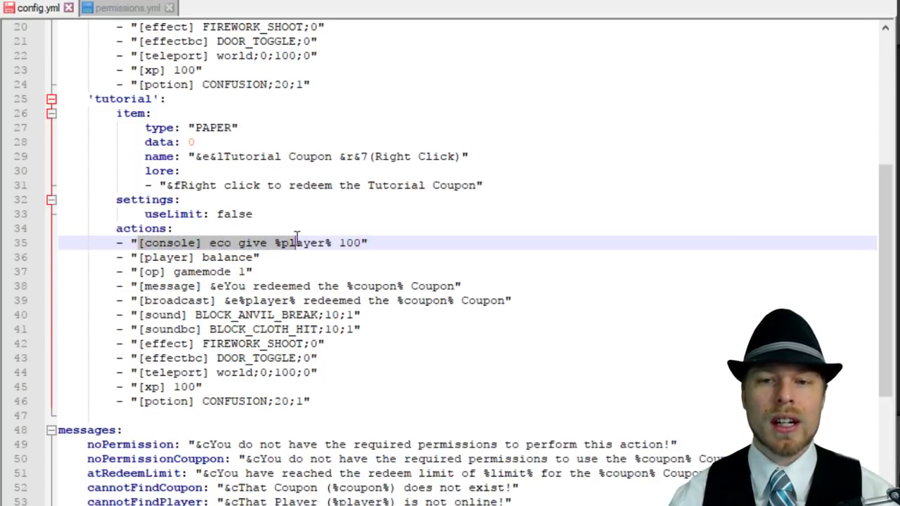
left_click(407, 239)
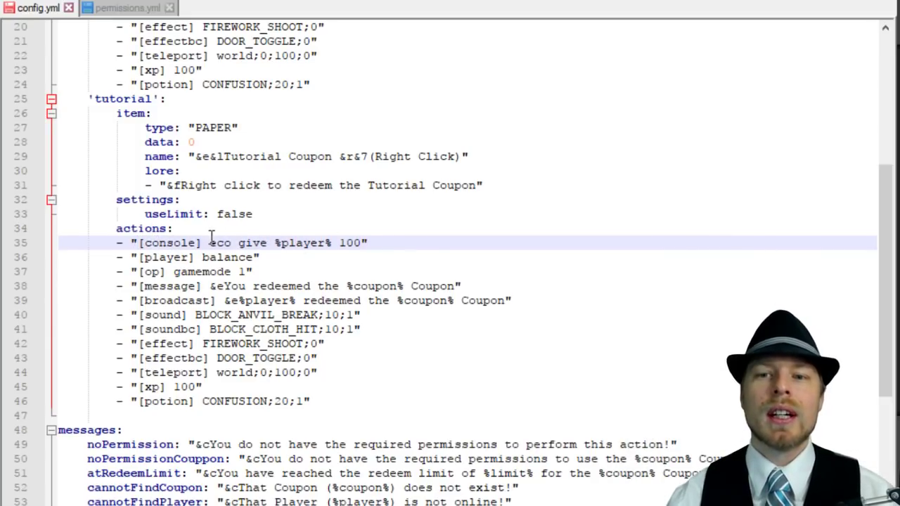